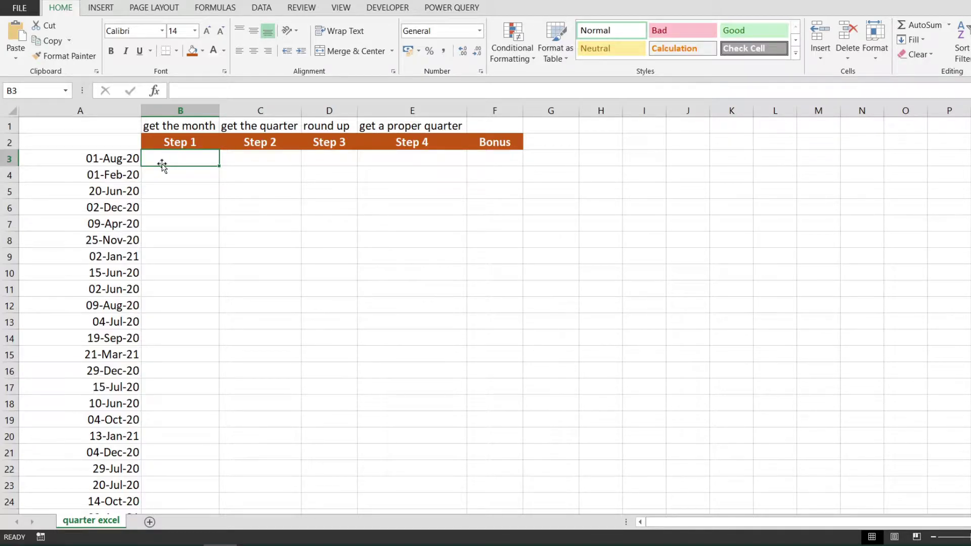
# Look over the dates listed in column A, starting from A3.
pyautogui.moveTo(111, 158); pyautogui.dragTo(111, 207)
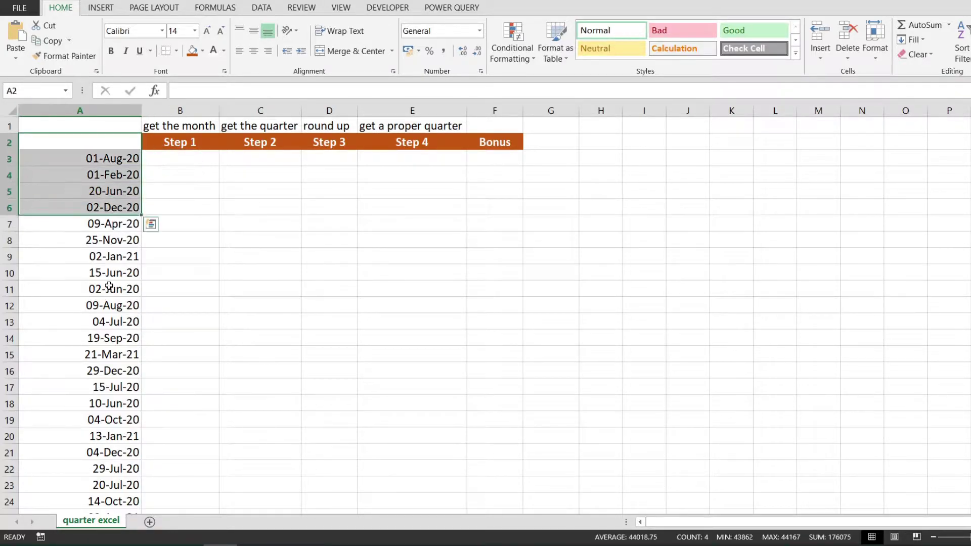
pyautogui.click(111, 290)
pyautogui.click(96, 174)
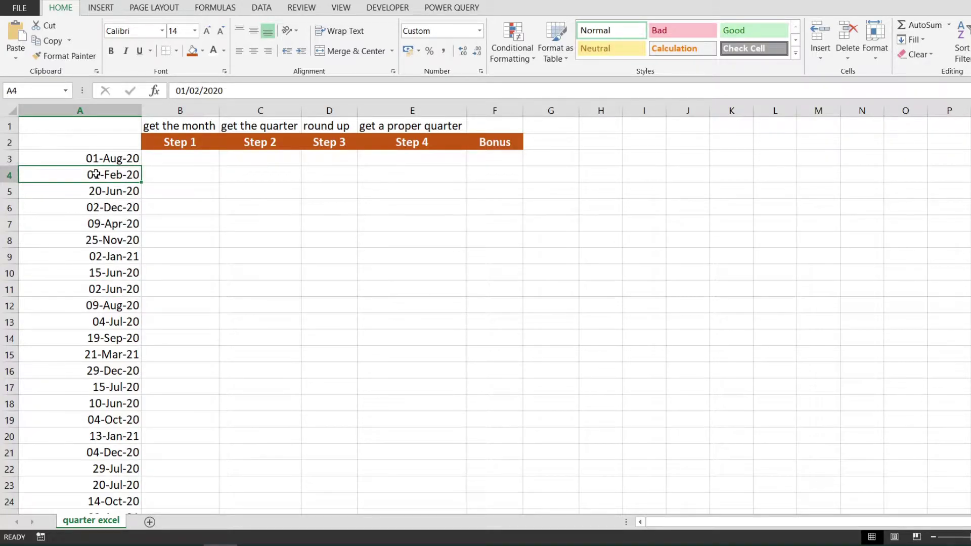
pyautogui.press('Up')
pyautogui.keyDown('shift'); pyautogui.click(111, 175); pyautogui.keyUp('shift')
pyautogui.click(135, 205)
pyautogui.click(108, 156)
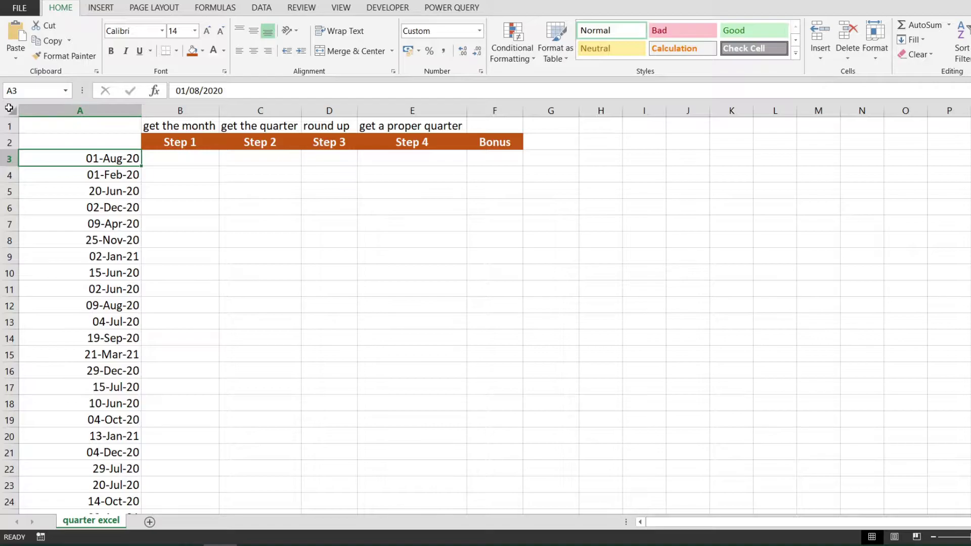
pyautogui.press('Down')
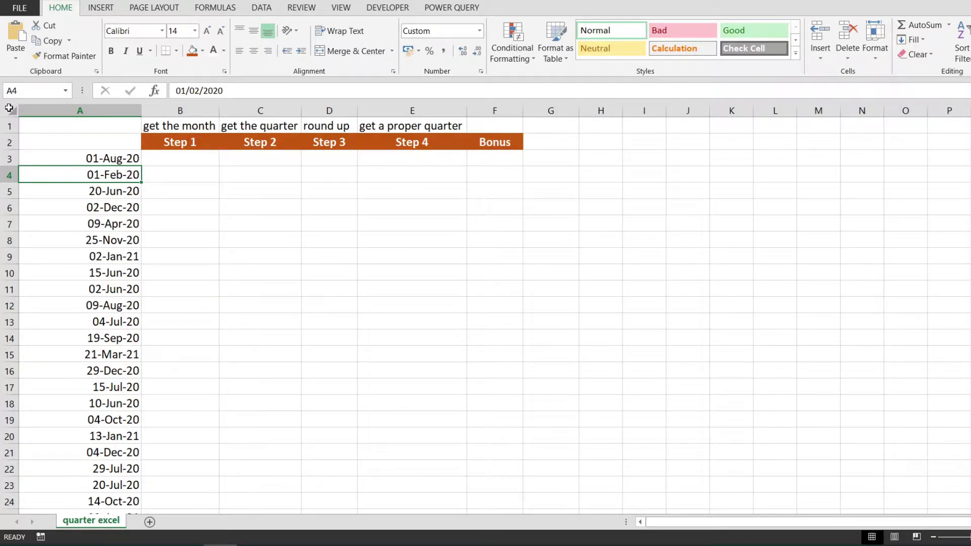
# Enter =MONTH(A3) in B3 under Step 1 and fill the formula down to B5.
pyautogui.click(176, 163)
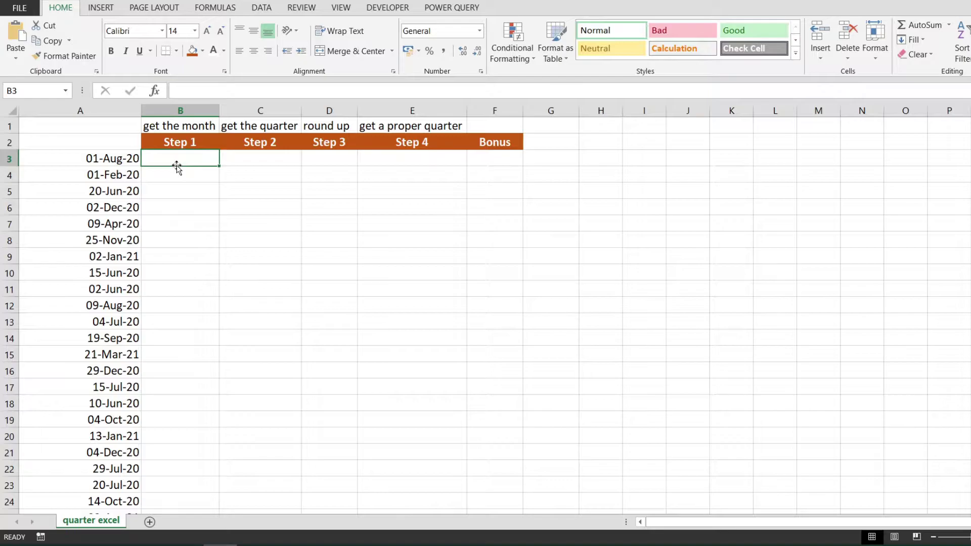
pyautogui.write('=mon')
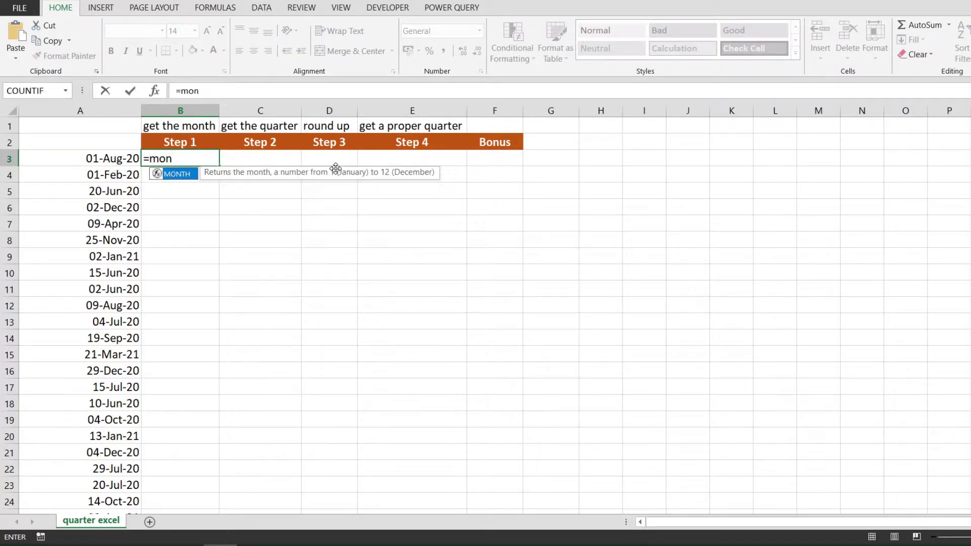
pyautogui.press('Tab')
pyautogui.click(123, 159)
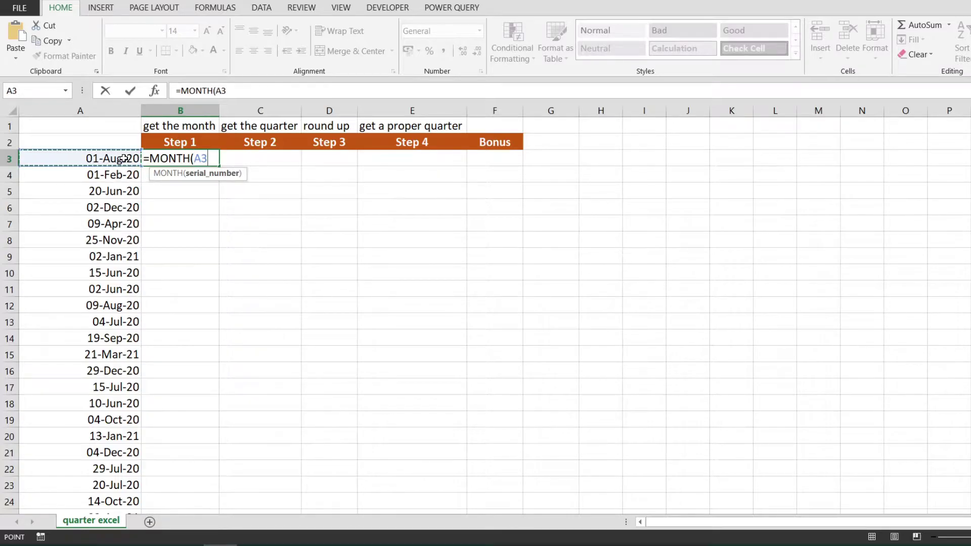
pyautogui.write(')')
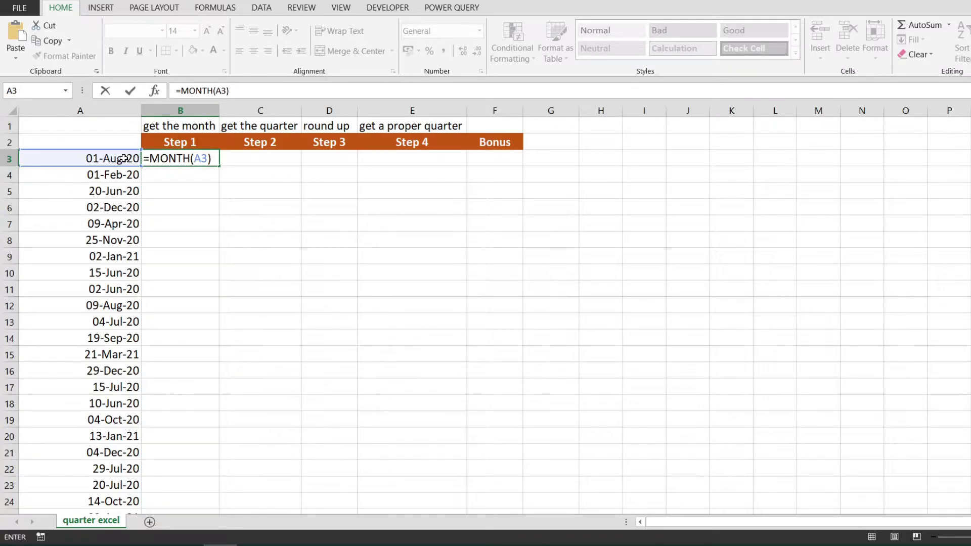
pyautogui.press('Return')
pyautogui.click(187, 159)
pyautogui.moveTo(221, 165); pyautogui.dragTo(196, 190)
pyautogui.click(196, 189)
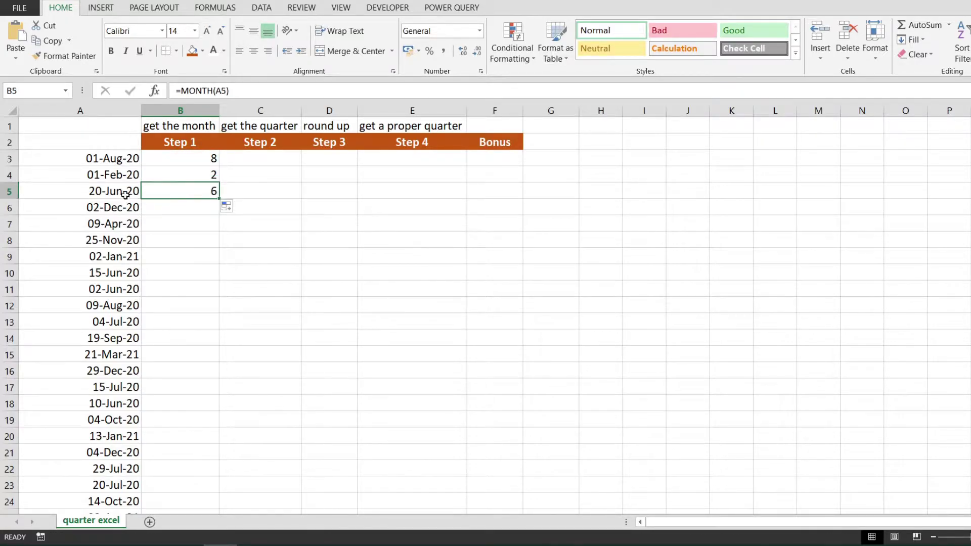
# Compare the month numbers in B3:B5 with their dates in column A.
pyautogui.click(118, 177)
pyautogui.click(211, 152)
pyautogui.press('Left')
pyautogui.press('Right')
pyautogui.press('Left')
pyautogui.press('Right')
pyautogui.press('Down')
pyautogui.press('Left')
pyautogui.press('Right')
pyautogui.press('Down')
pyautogui.press('Left')
pyautogui.press('Right')
pyautogui.click(322, 213)
pyautogui.click(281, 132)
# Reuse the B3 month formula in C3 under Step 2, dividing it by 3 as =MONTH(A3)/3.
pyautogui.click(208, 157)
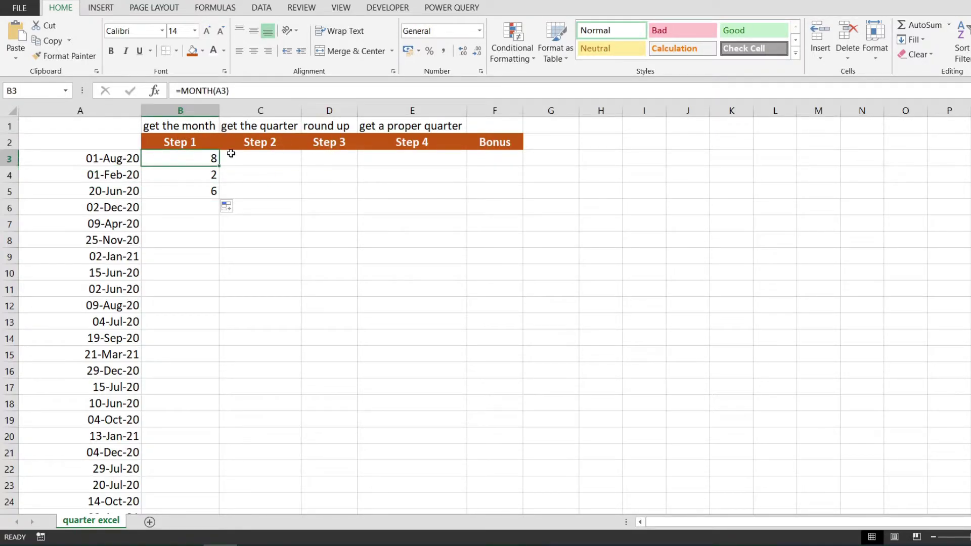
pyautogui.press('F2')
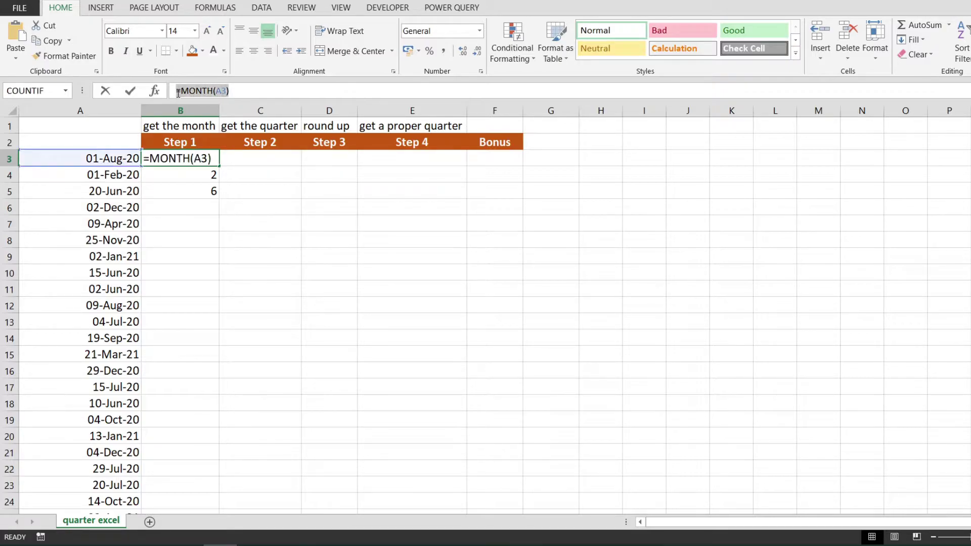
pyautogui.click(273, 167)
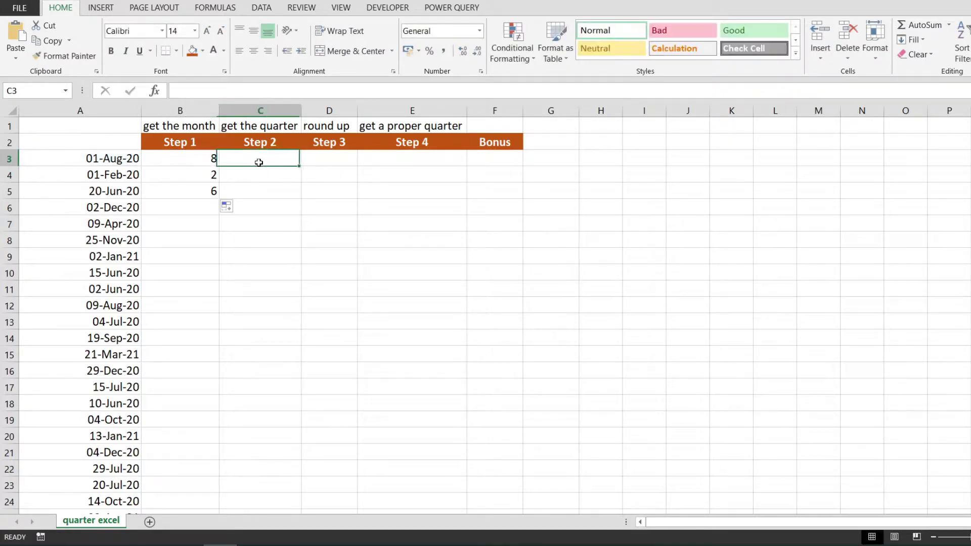
pyautogui.click(237, 91)
pyautogui.write('=MONTH(A3)')
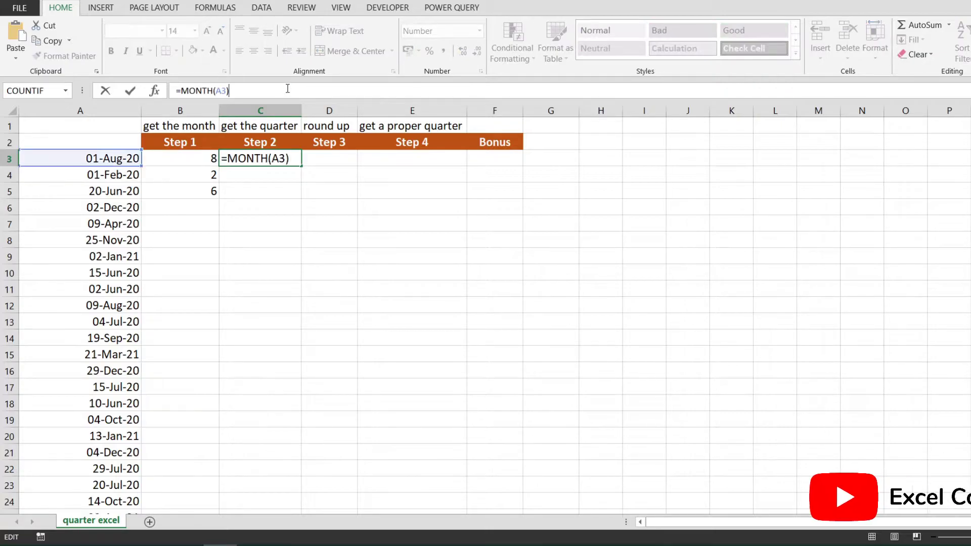
pyautogui.write('/3')
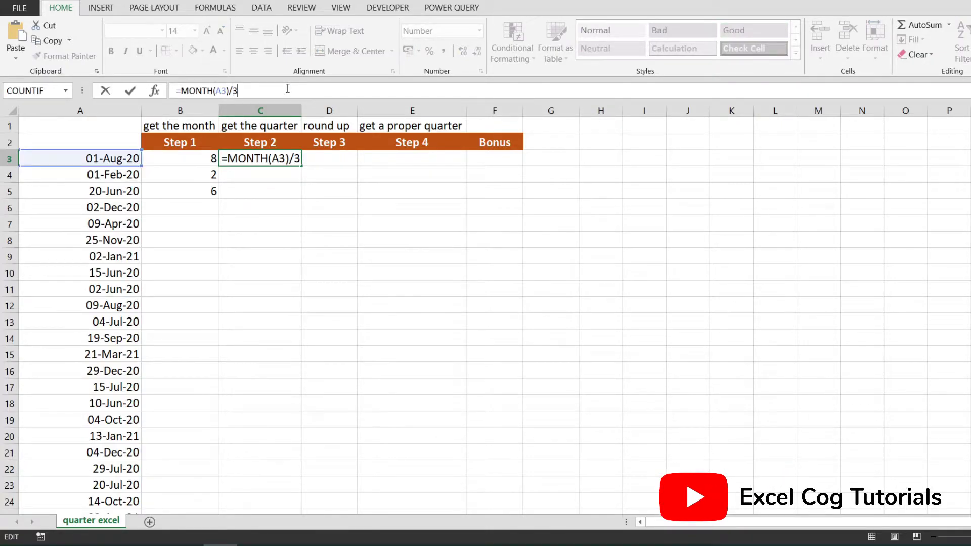
pyautogui.press('Return')
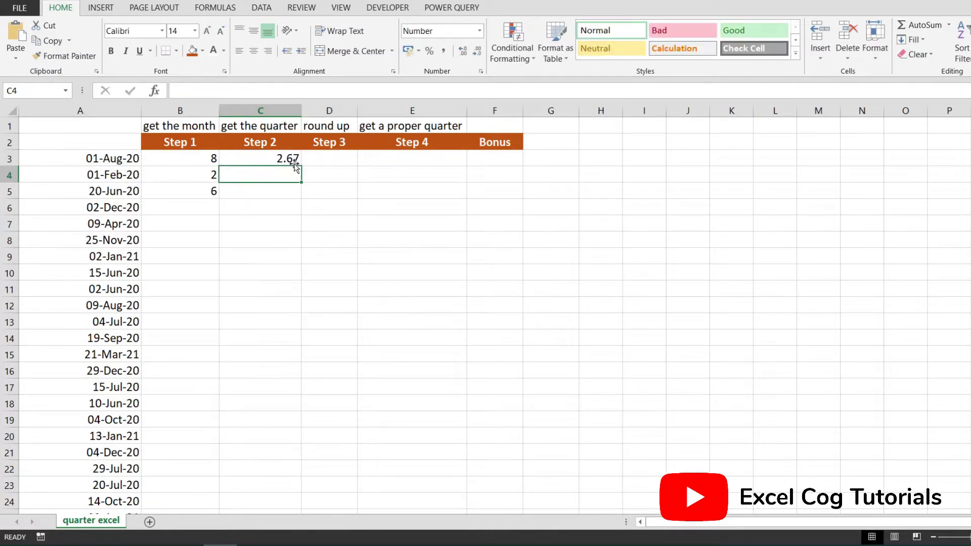
# Fill the C3 quarter formula down to C5 and check it against the date in A5.
pyautogui.press('Up')
pyautogui.press('Up')
pyautogui.press('Down')
pyautogui.moveTo(301, 163); pyautogui.dragTo(299, 197)
pyautogui.click(310, 203)
pyautogui.click(268, 190)
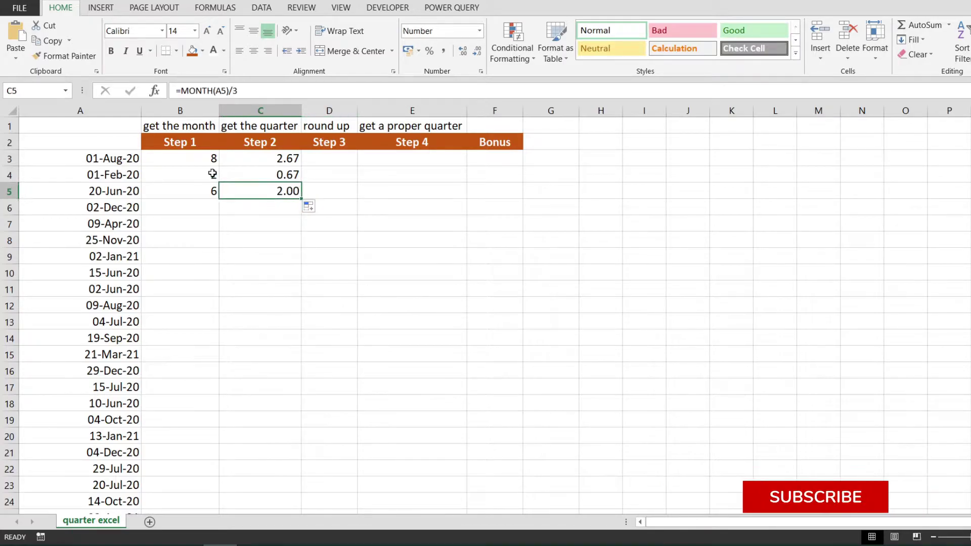
pyautogui.click(130, 189)
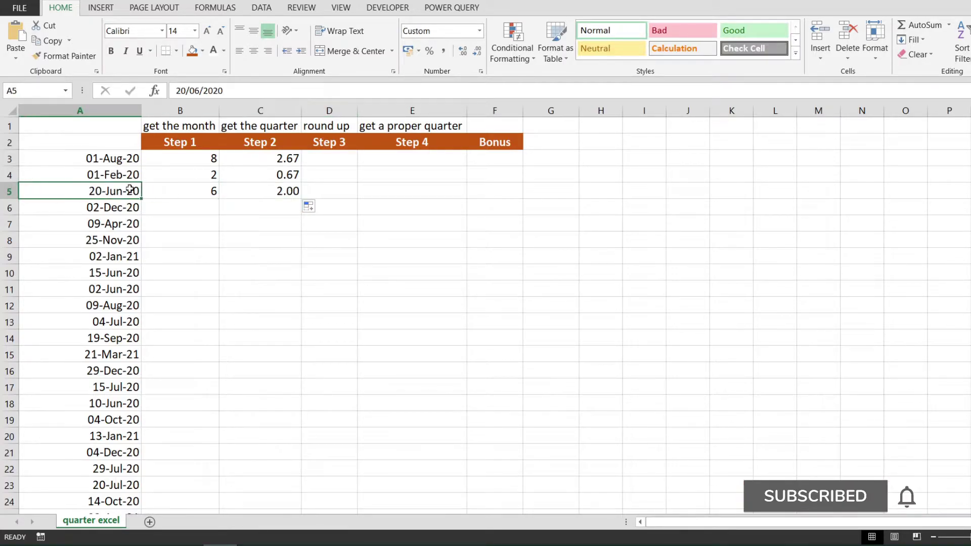
# Enter =ROUNDUP(MONTH(A3)/3,0) in D3 under Step 3, reusing the expression from C3.
pyautogui.moveTo(273, 159); pyautogui.dragTo(285, 193)
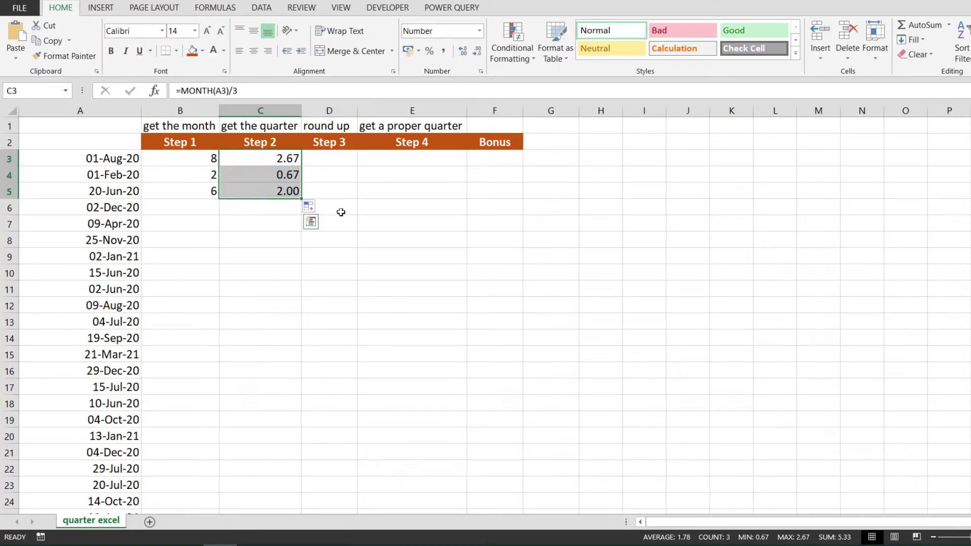
pyautogui.moveTo(237, 91); pyautogui.dragTo(181, 91)
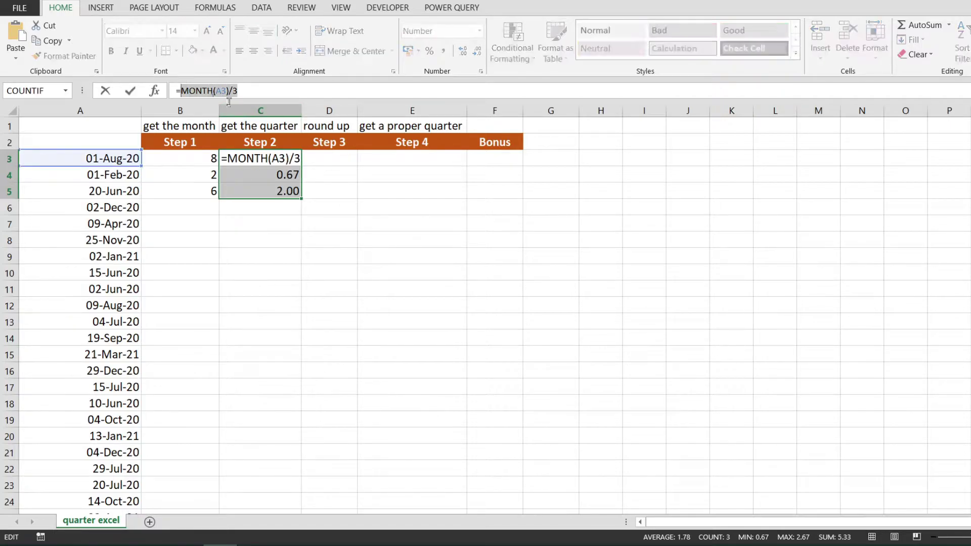
pyautogui.press('Escape')
pyautogui.click(329, 156)
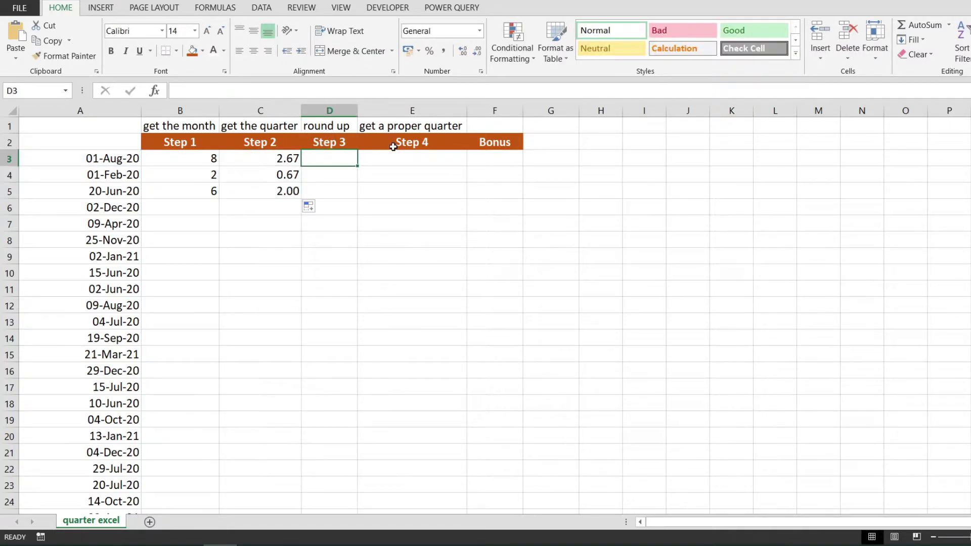
pyautogui.write('=round')
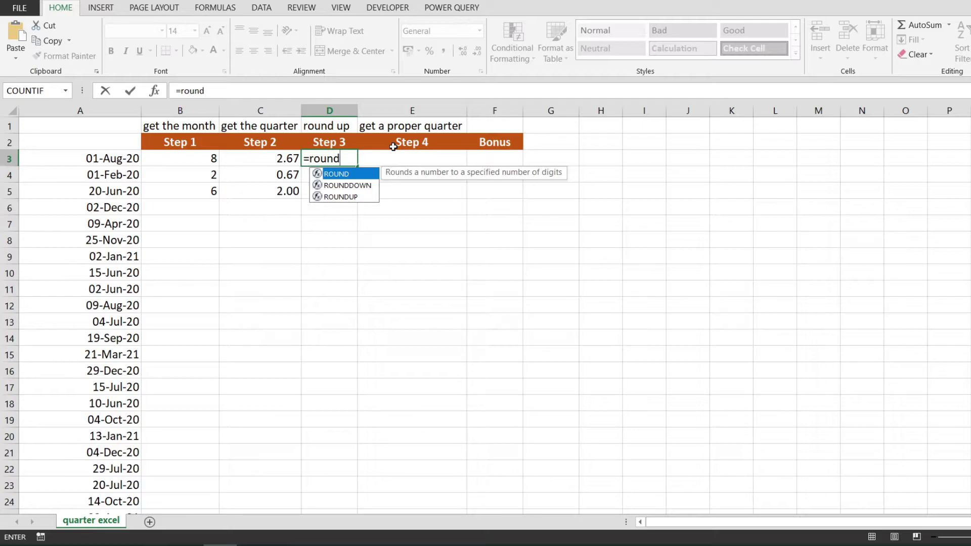
pyautogui.press('Down')
pyautogui.press('Down')
pyautogui.press('Tab')
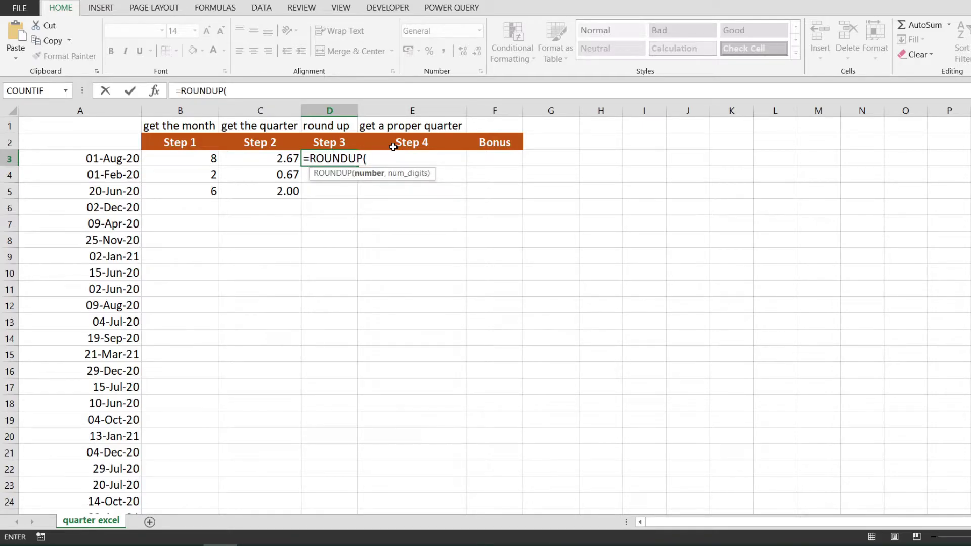
pyautogui.write('MONTH(A3)/3')
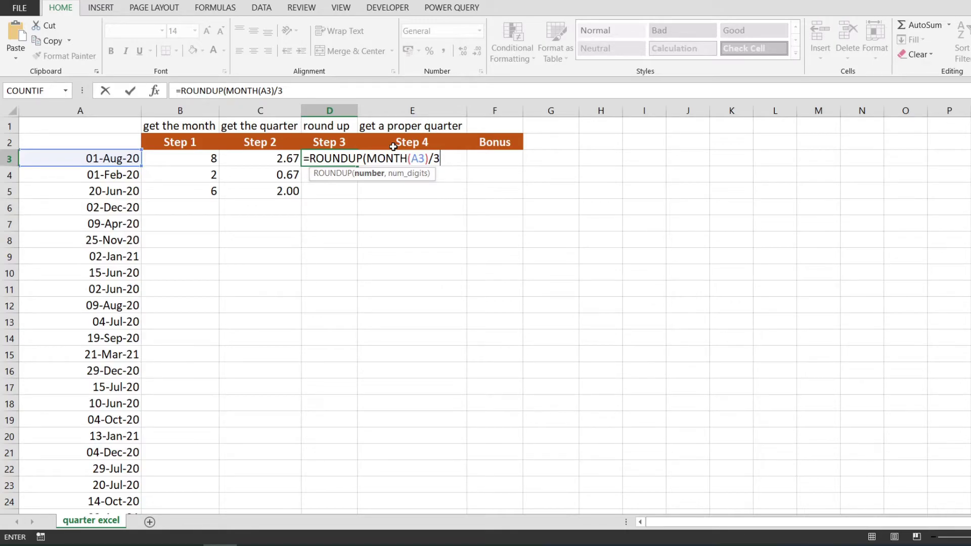
pyautogui.write(',0')
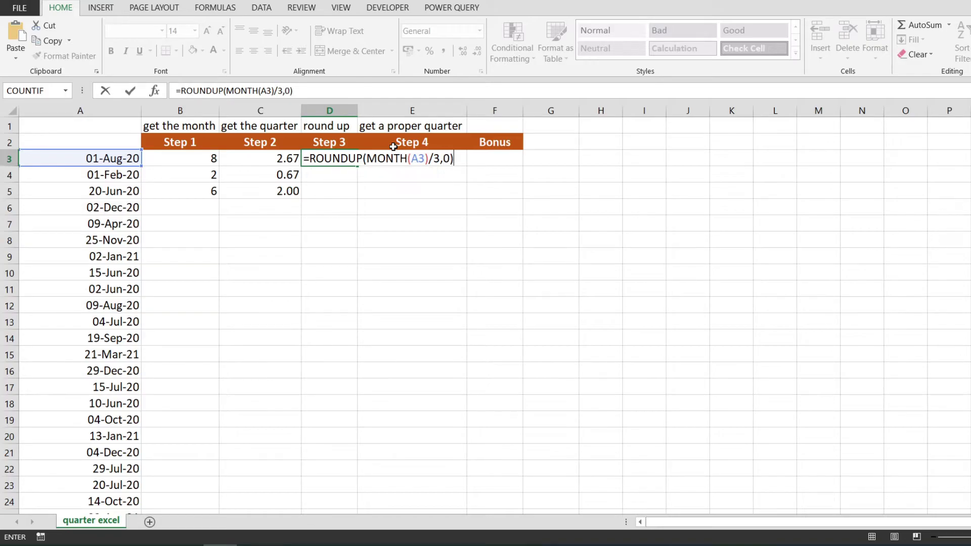
pyautogui.write(')')
pyautogui.press('Return')
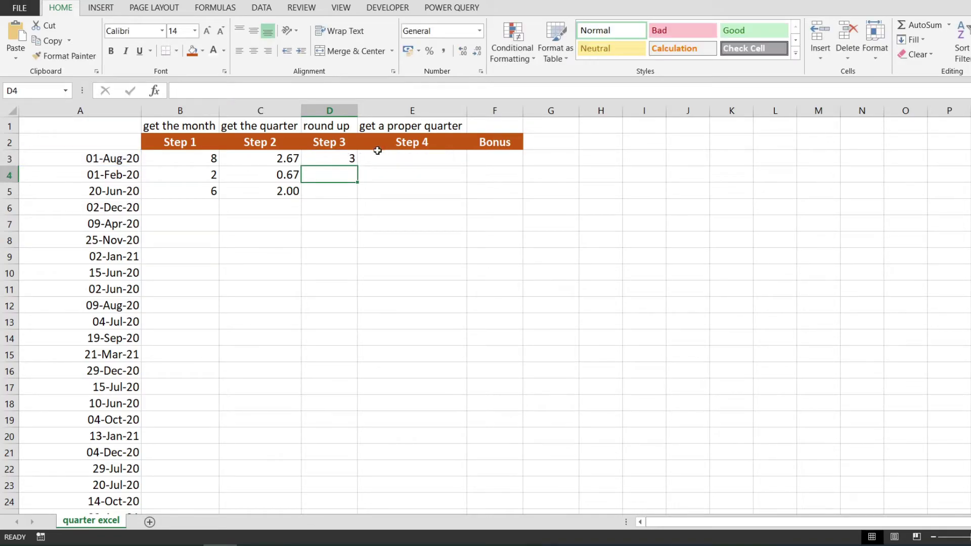
# Fill the ROUNDUP formula from D3 down to D5.
pyautogui.click(346, 161)
pyautogui.moveTo(357, 166); pyautogui.dragTo(349, 193)
pyautogui.click(380, 226)
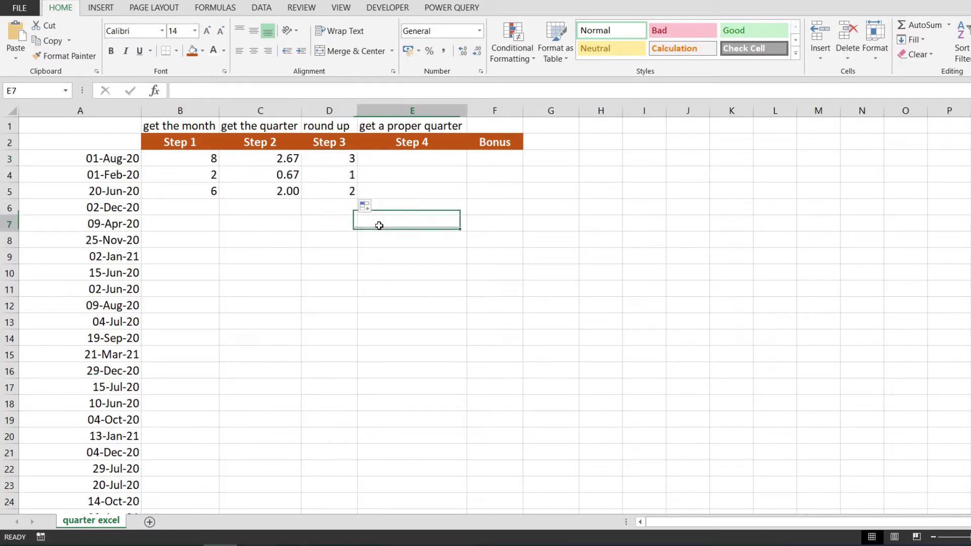
# Compare the rounded quarter numbers in D3:D5 with their dates in column A.
pyautogui.click(130, 158)
pyautogui.click(338, 161)
pyautogui.click(101, 175)
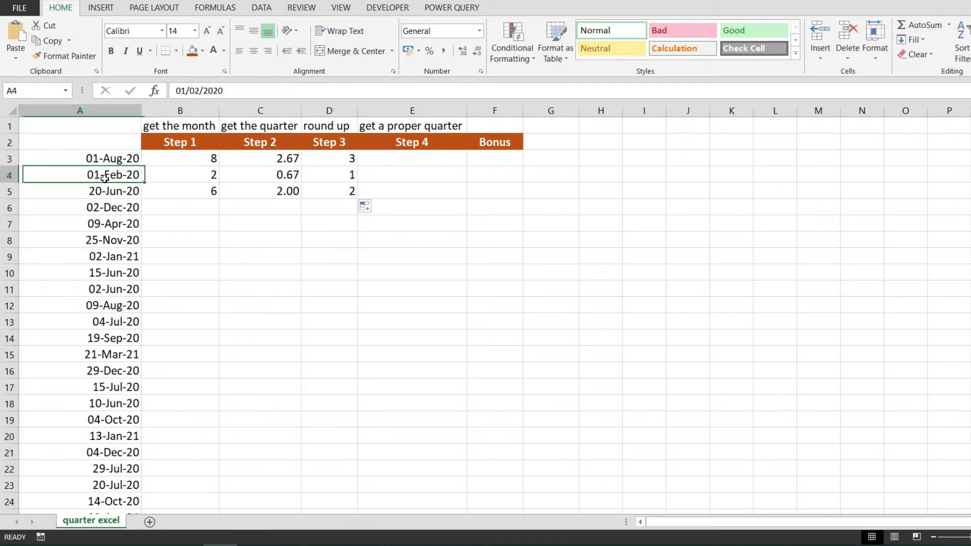
pyautogui.click(334, 176)
pyautogui.click(338, 194)
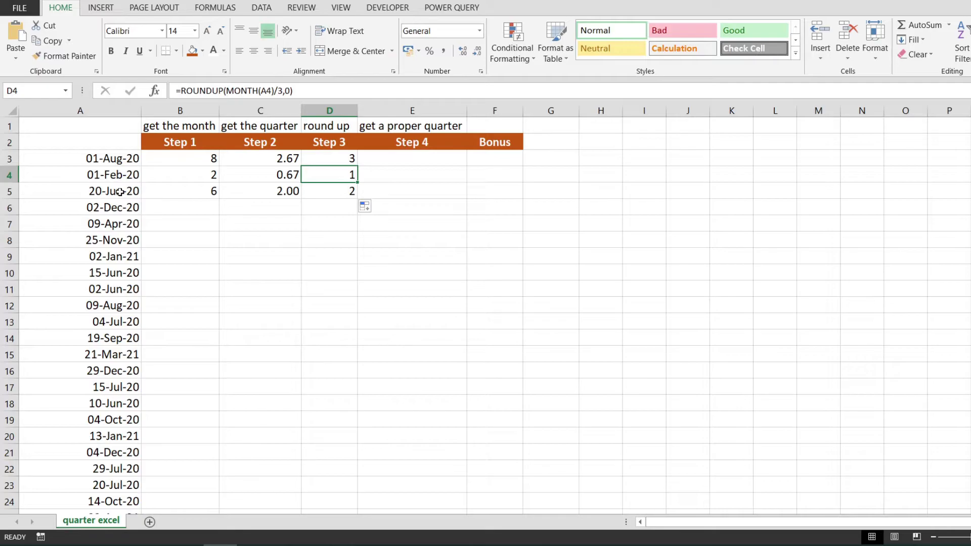
pyautogui.click(120, 192)
pyautogui.click(343, 197)
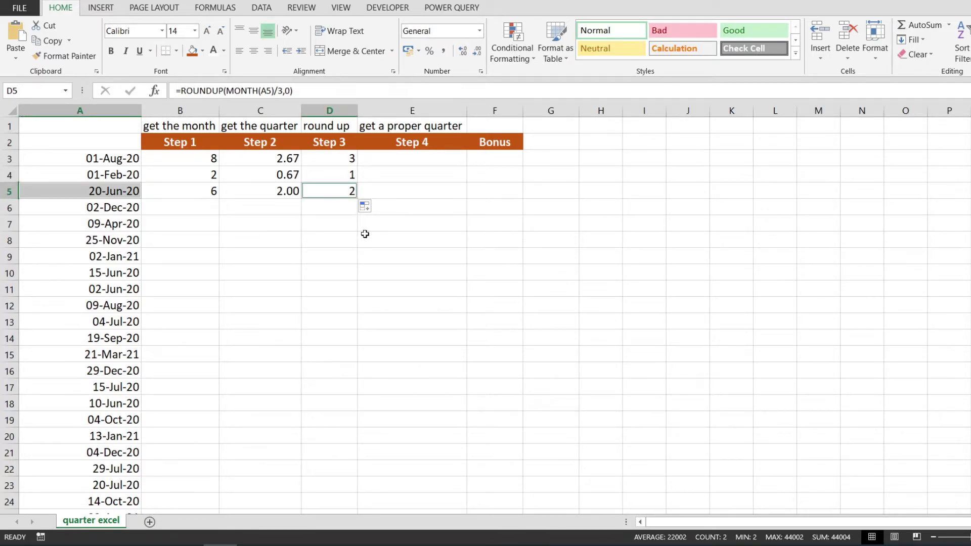
pyautogui.click(337, 225)
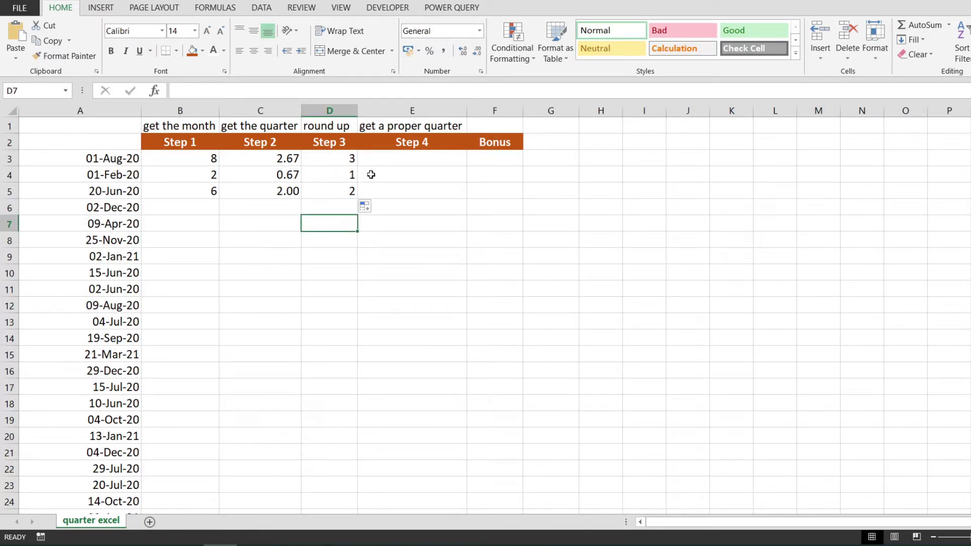
# Copy the ROUNDUP expression from D3 without its equals sign, leaving the cell unedited.
pyautogui.click(333, 161)
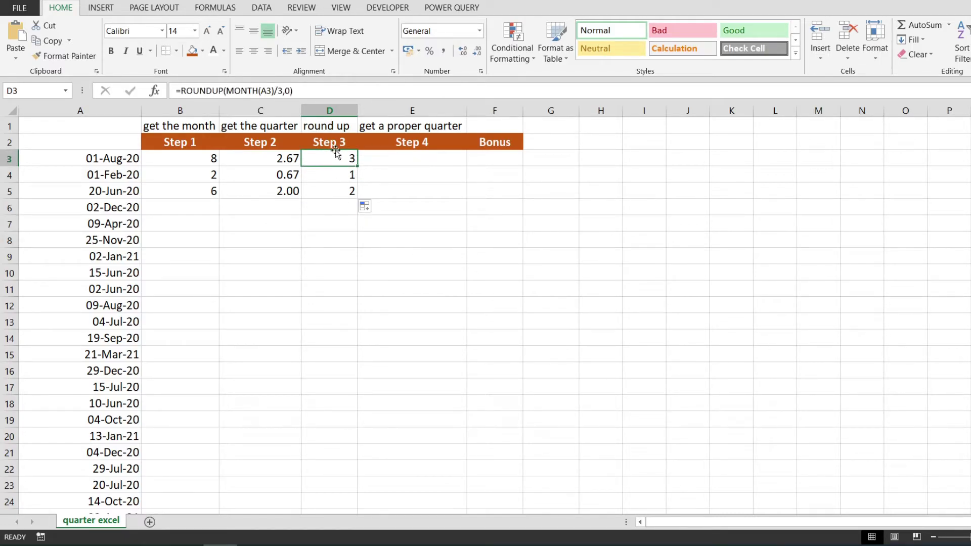
pyautogui.moveTo(293, 90); pyautogui.dragTo(180, 91)
pyautogui.hotkey('ctrl', 'c')
pyautogui.press('Escape')
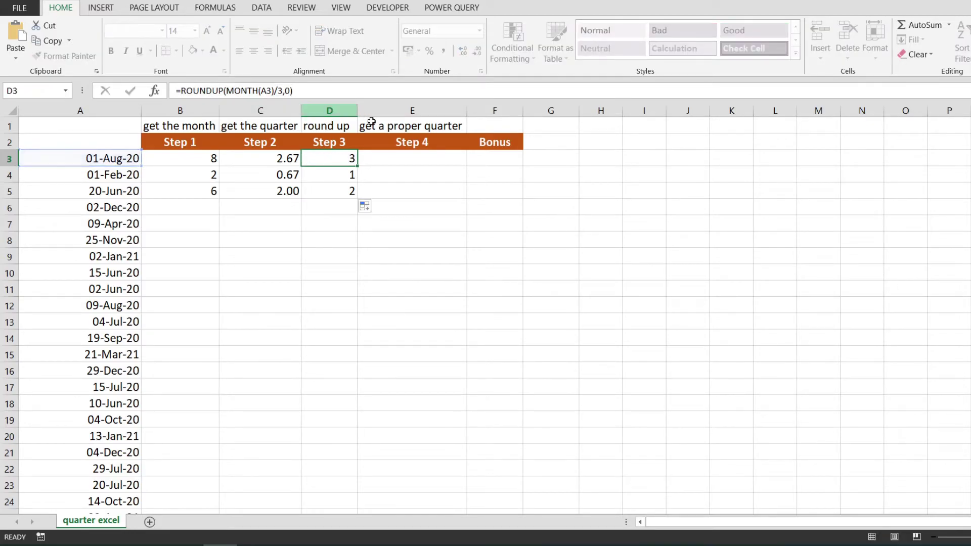
# Enter ="Q"&ROUNDUP(MONTH(A3)/3,0) in E3 under Step 4 and fill it down to E5.
pyautogui.click(399, 157)
pyautogui.write('=')
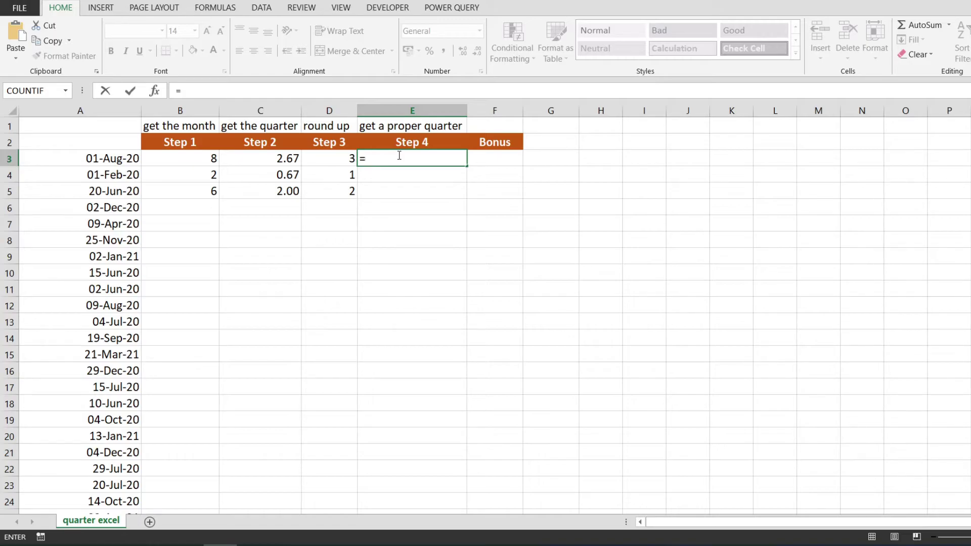
pyautogui.write('""')
pyautogui.press('Left')
pyautogui.press('Right')
pyautogui.press('F2')
pyautogui.press('Left')
pyautogui.write('Q"&')
pyautogui.hotkey('ctrl', 'v')
pyautogui.press('Return')
pyautogui.click(364, 158)
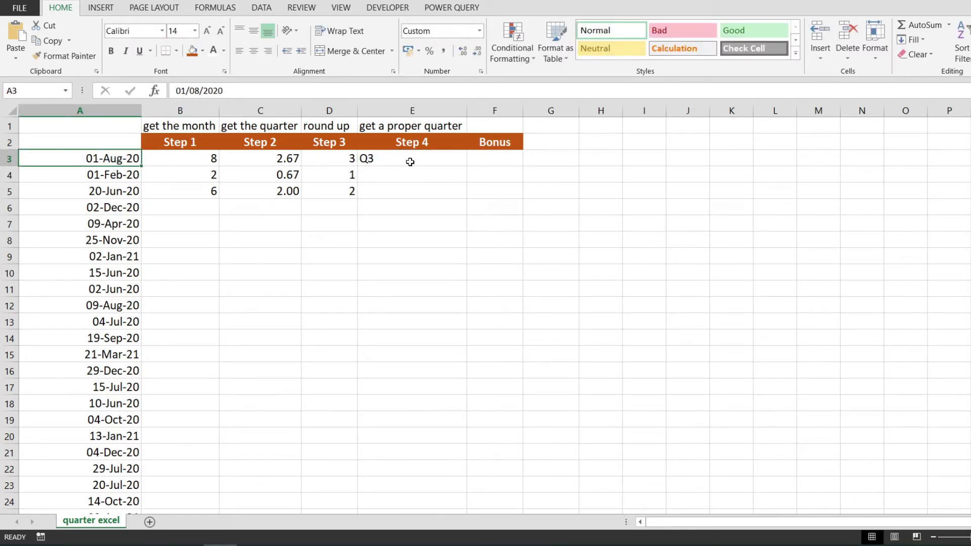
pyautogui.moveTo(466, 166); pyautogui.dragTo(464, 197)
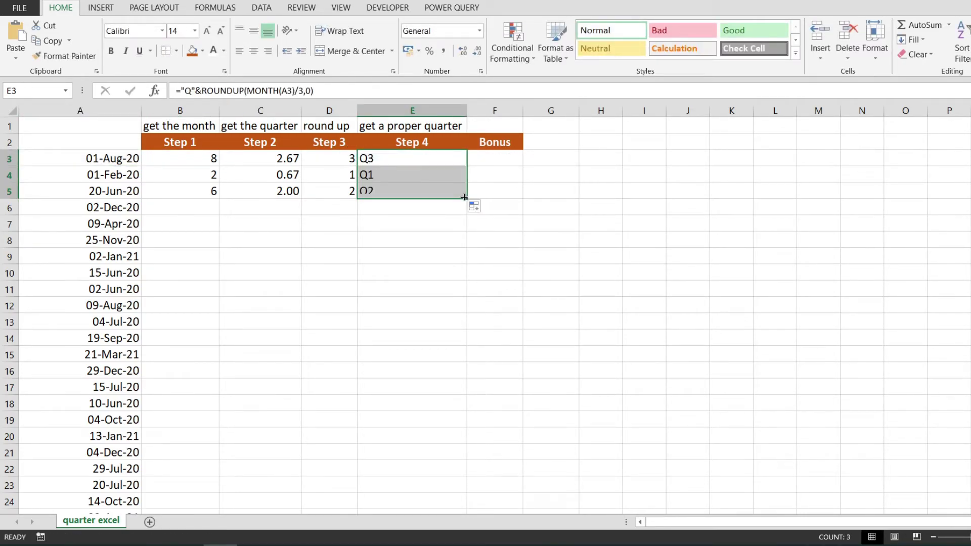
pyautogui.click(440, 223)
pyautogui.moveTo(210, 156); pyautogui.dragTo(423, 190)
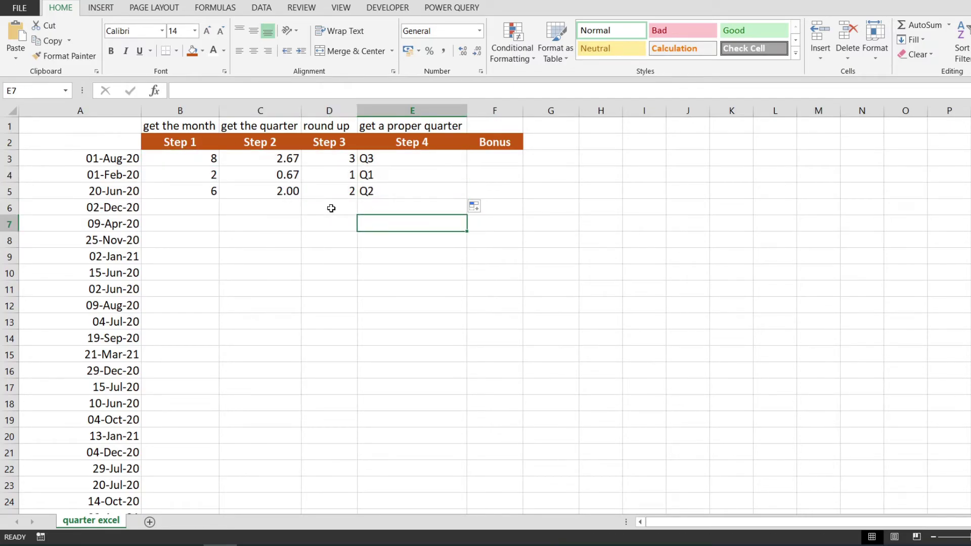
pyautogui.click(539, 223)
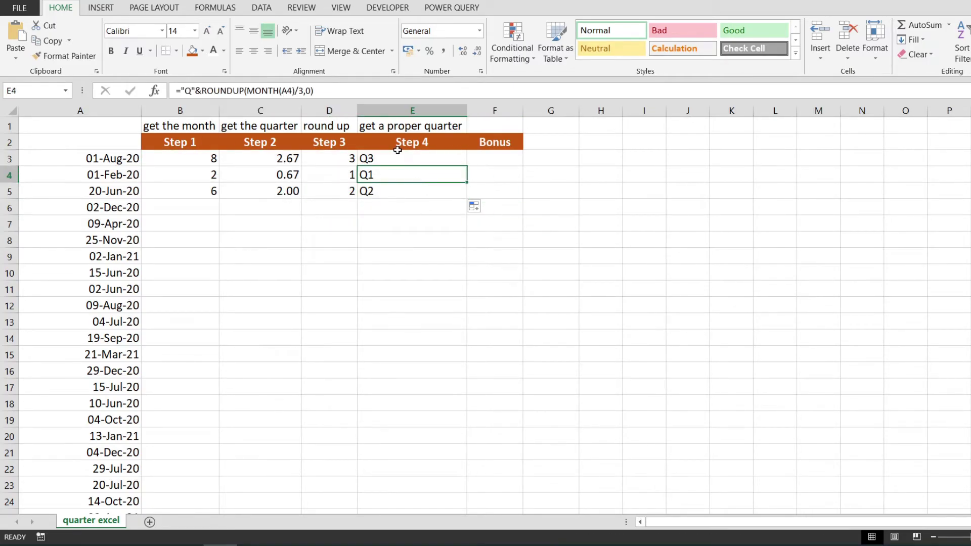
# Copy the complete quarter formula from E3, including its equals sign, leaving the cell unedited.
pyautogui.click(397, 152)
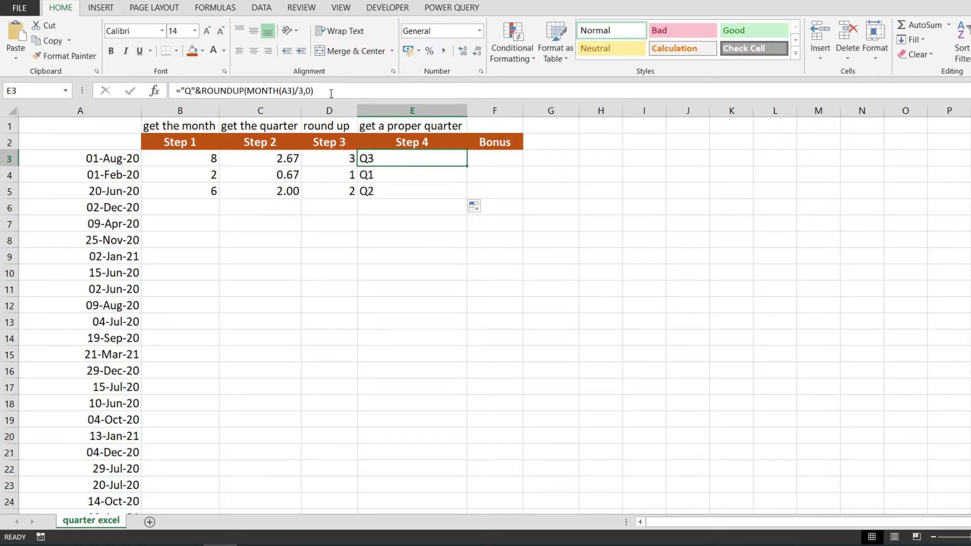
pyautogui.click(232, 87)
pyautogui.moveTo(233, 85); pyautogui.dragTo(171, 89)
pyautogui.hotkey('ctrl', 'c')
pyautogui.press('Escape')
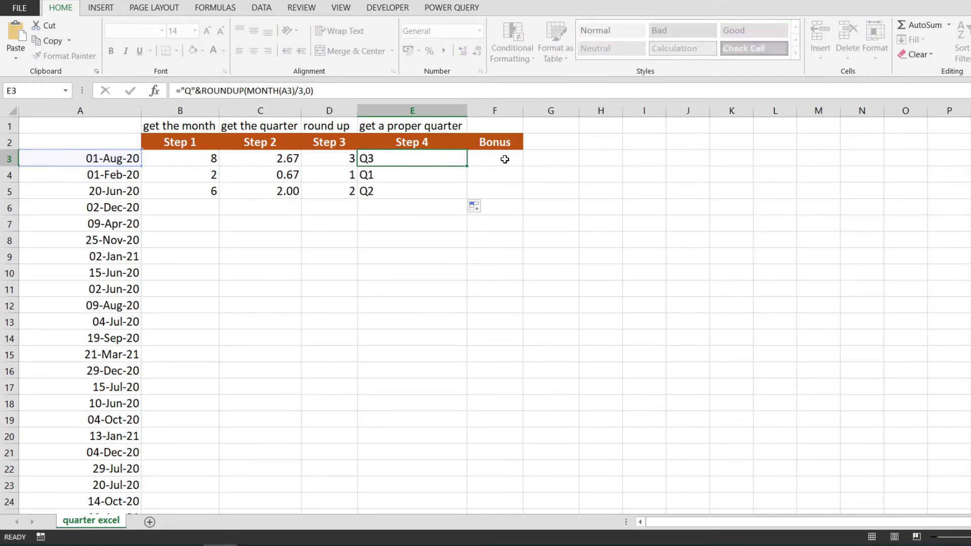
# Build the Bonus formula in F3 from the copied expression and append the year: ="Q"&ROUNDUP(MONTH(A3)/3,0)&"-"&YEAR(A3).
pyautogui.click(505, 158)
pyautogui.click(315, 92)
pyautogui.hotkey('ctrl', 'v')
pyautogui.write('&""')
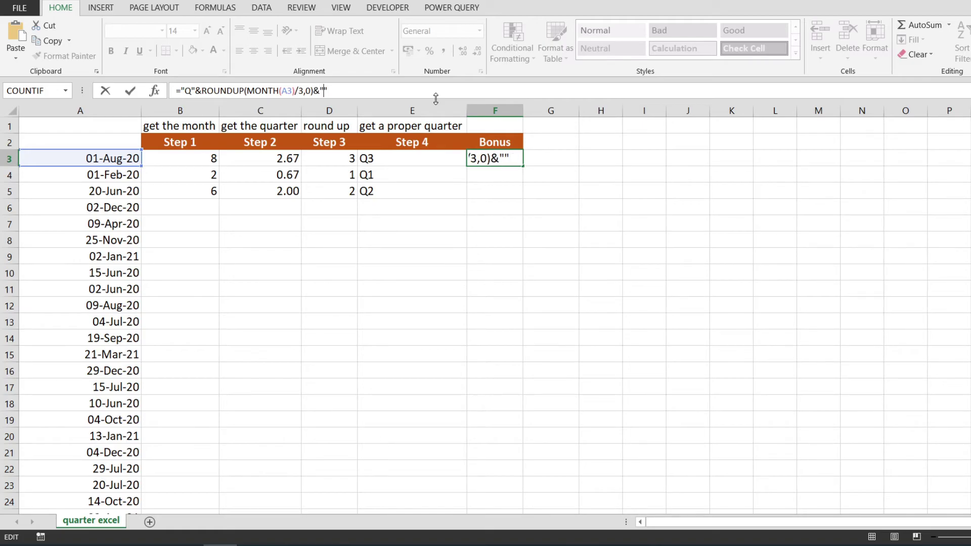
pyautogui.write('-')
pyautogui.press('Right')
pyautogui.write('&YEA')
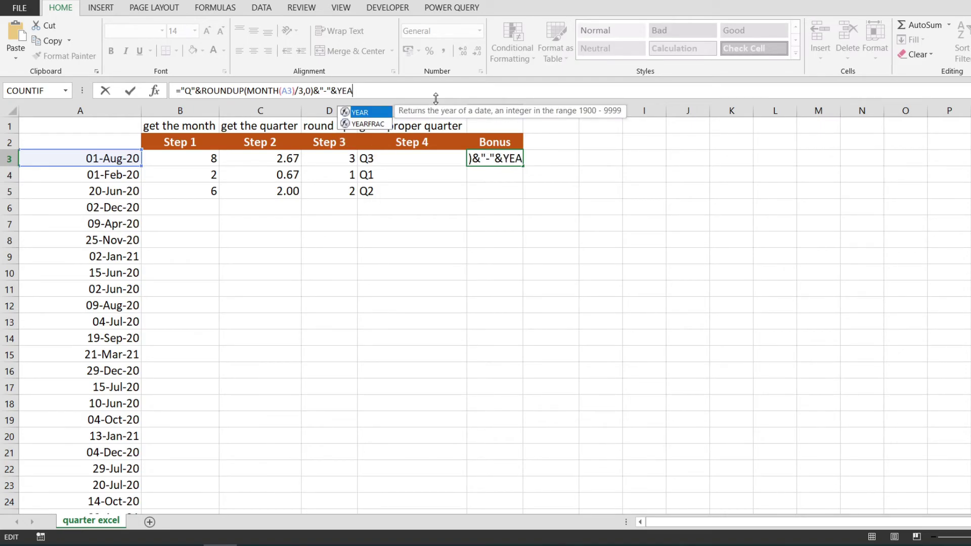
pyautogui.press('Tab')
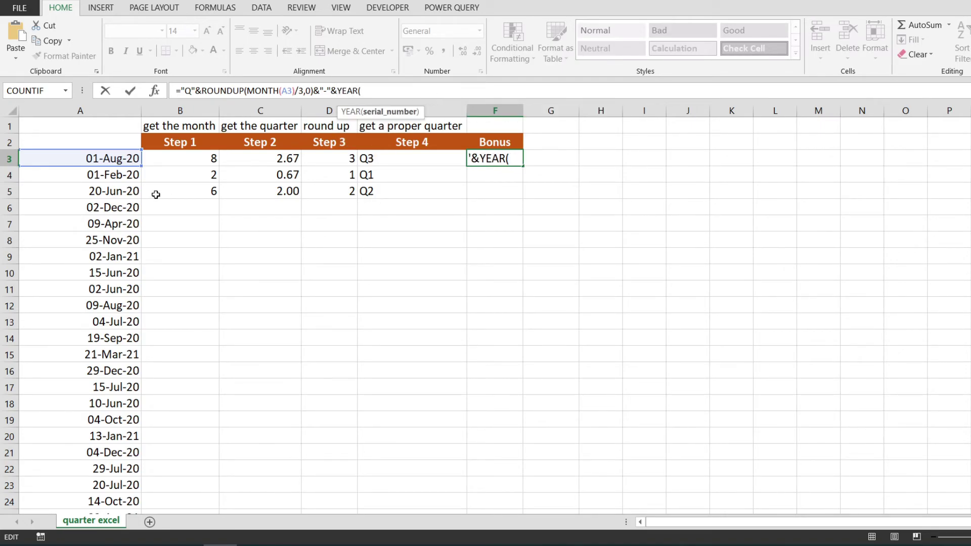
pyautogui.click(95, 160)
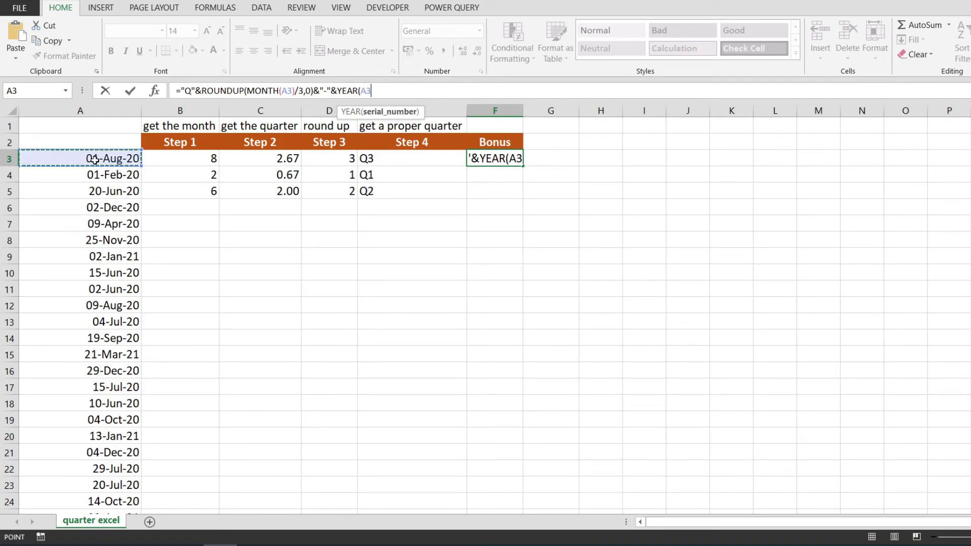
pyautogui.write(')')
pyautogui.press('Return')
# Fill the quarter-and-year formula from F3 down to F5.
pyautogui.press('Up')
pyautogui.moveTo(523, 166); pyautogui.dragTo(522, 197)
pyautogui.click(381, 162)
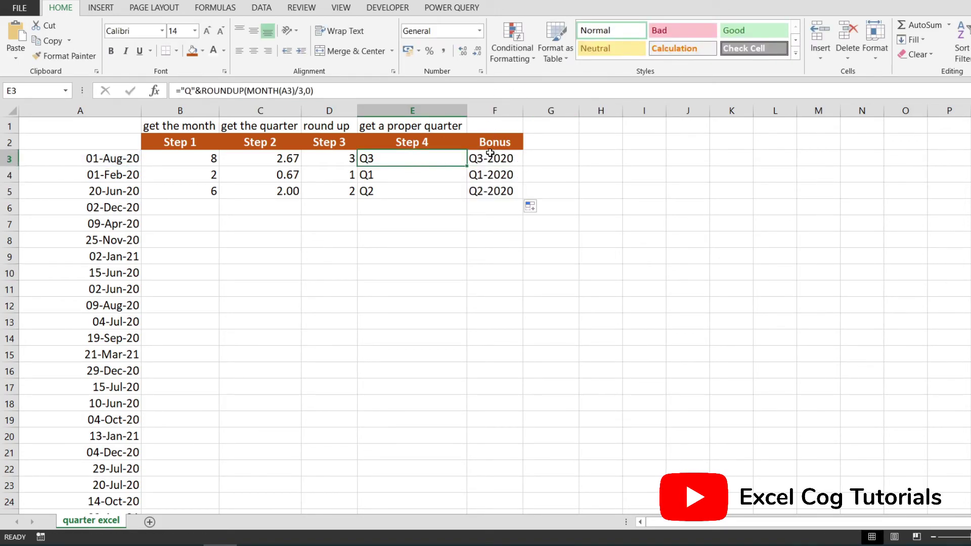
pyautogui.moveTo(490, 153); pyautogui.dragTo(495, 194)
# Hide columns B to D, which hold the intermediate Steps 1 to 3.
pyautogui.moveTo(175, 110); pyautogui.dragTo(315, 111)
pyautogui.rightClick(315, 110)
pyautogui.click(369, 287)
pyautogui.click(255, 190)
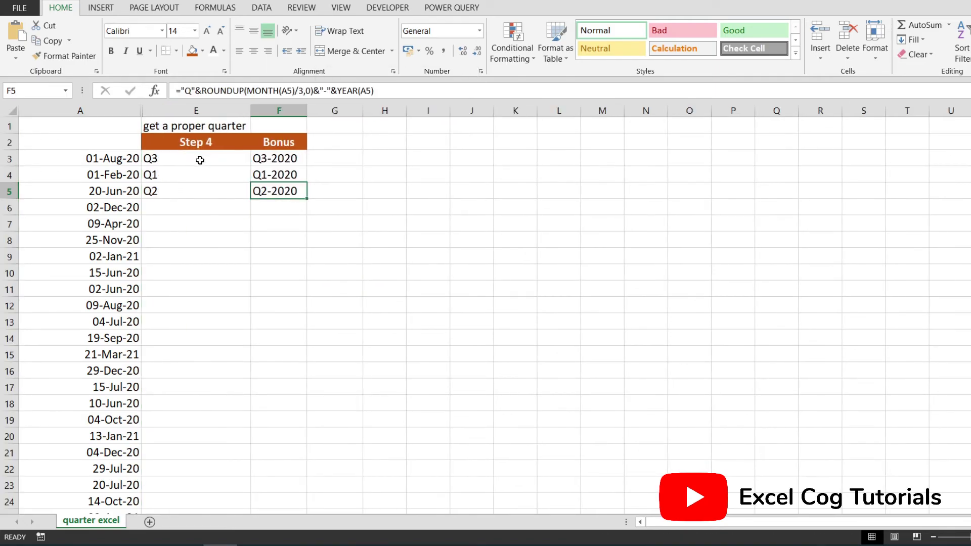
# Fill the Step 4 and Bonus formulas in E3:F5 down alongside all the dates in column A.
pyautogui.moveTo(193, 159); pyautogui.dragTo(306, 198)
pyautogui.click(213, 164)
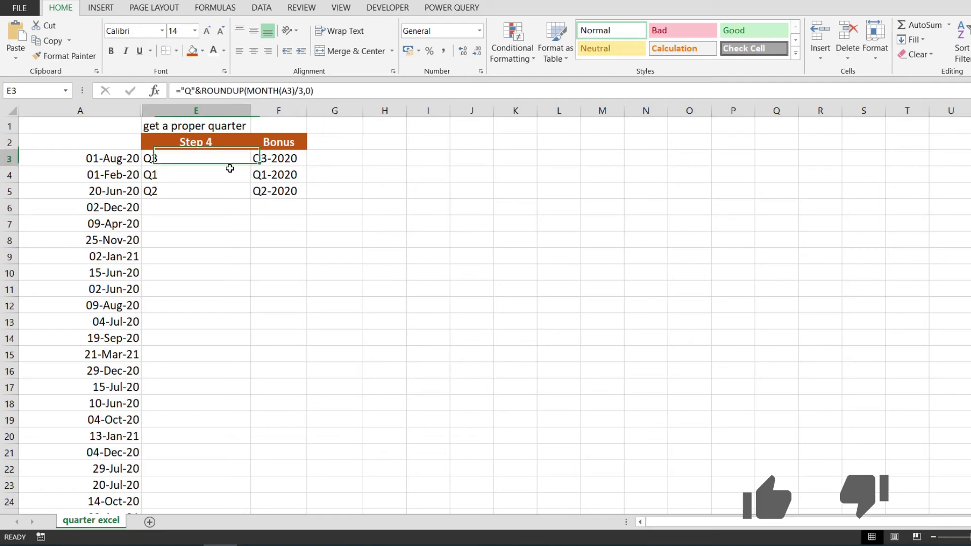
pyautogui.moveTo(213, 163); pyautogui.dragTo(304, 195)
pyautogui.doubleClick(307, 199)
# Check the filled quarter and quarter-year labels in columns E and F against the dates in column A.
pyautogui.click(222, 182)
pyautogui.click(192, 159)
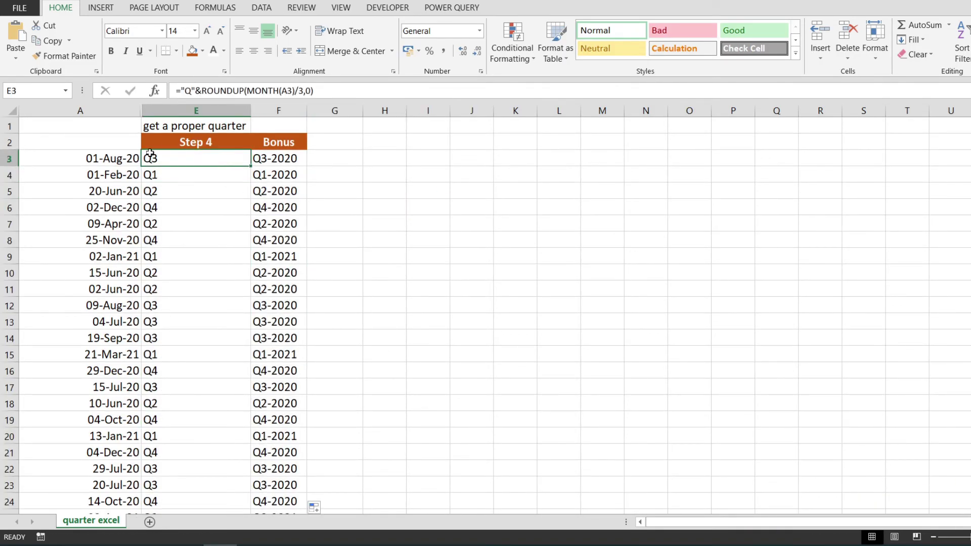
pyautogui.press('Down')
pyautogui.press('Left')
pyautogui.press('Down')
pyautogui.press('Down')
pyautogui.press('Down')
pyautogui.press('Down')
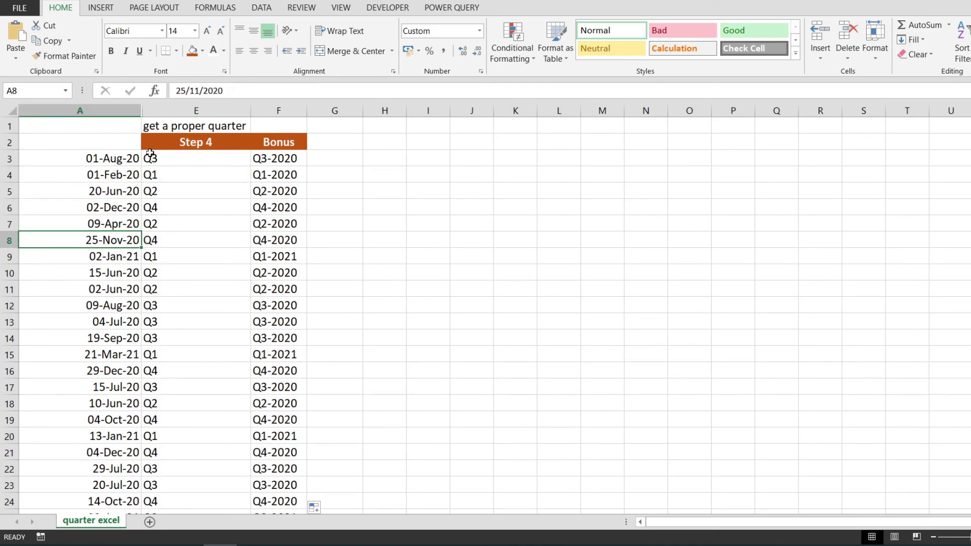
pyautogui.press('Right')
pyautogui.press('Right')
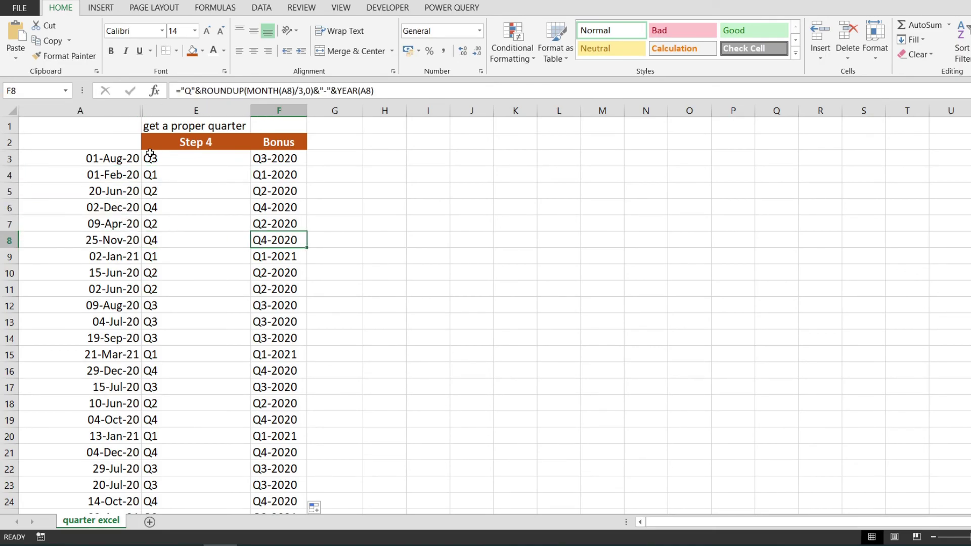
pyautogui.press('Right')
pyautogui.press('Up')
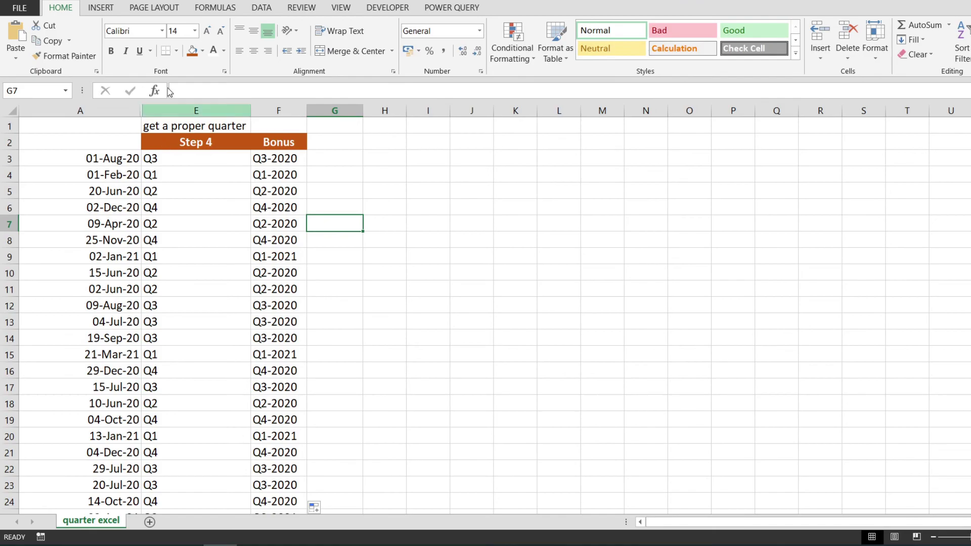
pyautogui.click(266, 158)
pyautogui.scroll(-2, 299, 261)
pyautogui.scroll(-5, 298, 259)
pyautogui.scroll(7, 283, 304)
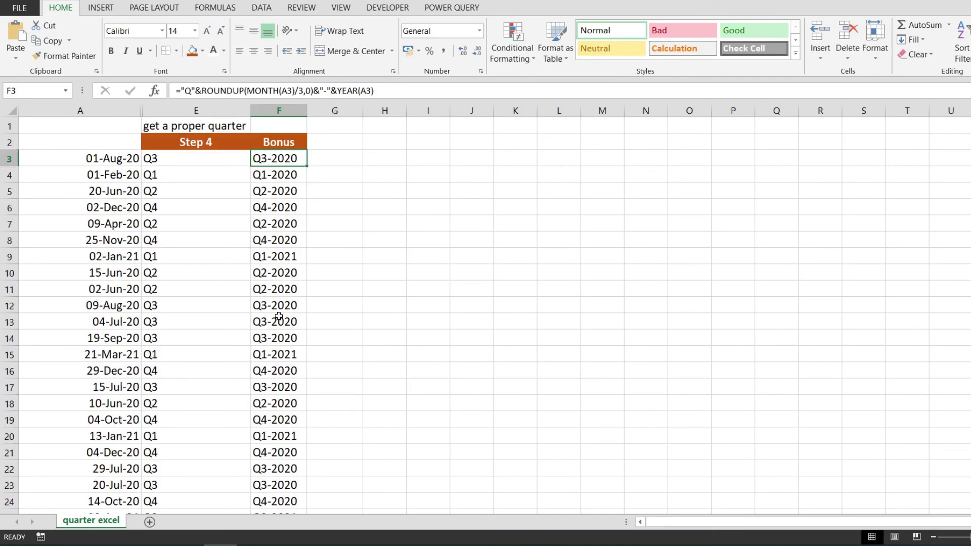